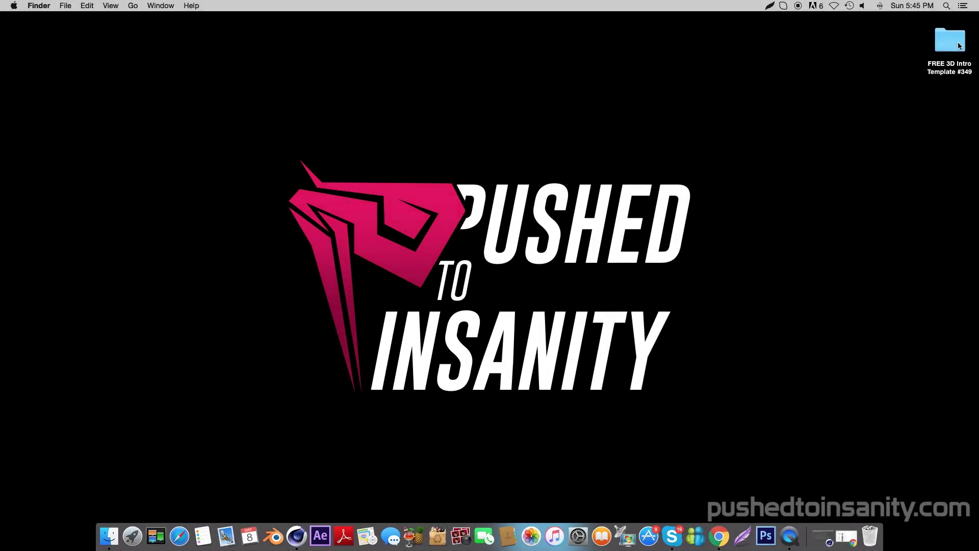
# Step: Open the FREE 3D Intro Template #349 folder and launch C4D_FathomFX.c4d in Cinema 4D
pyautogui.moveTo(959, 46); pyautogui.dragTo(451, 150)
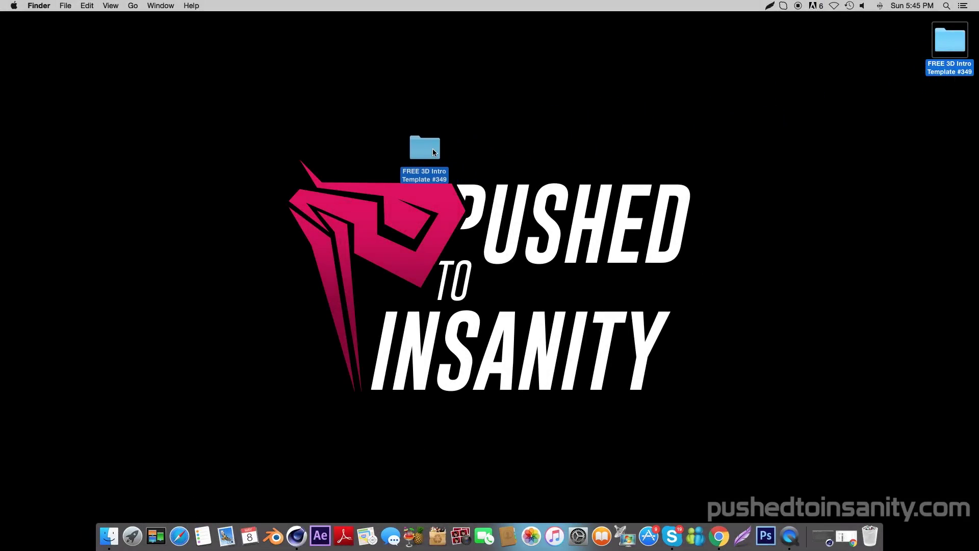
pyautogui.doubleClick(433, 149)
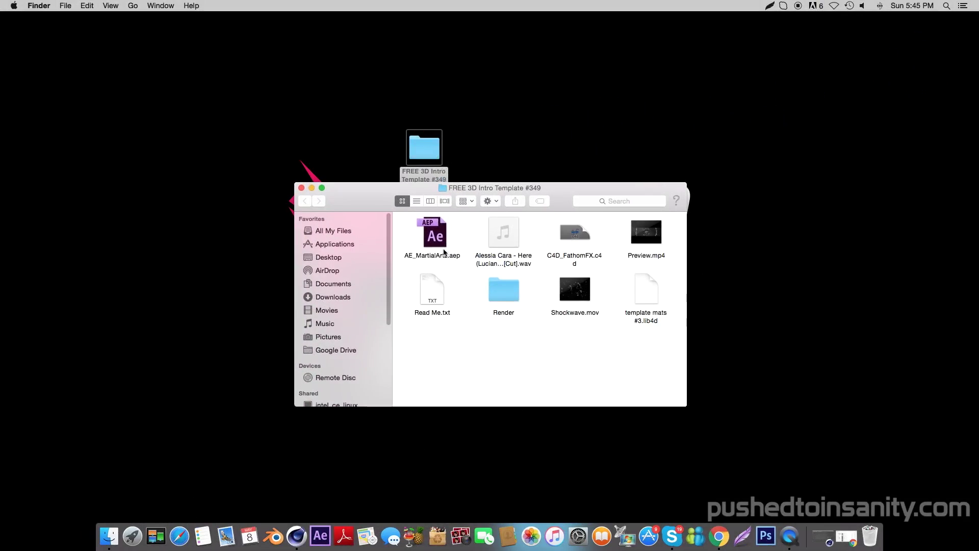
pyautogui.click(424, 148)
pyautogui.click(580, 365)
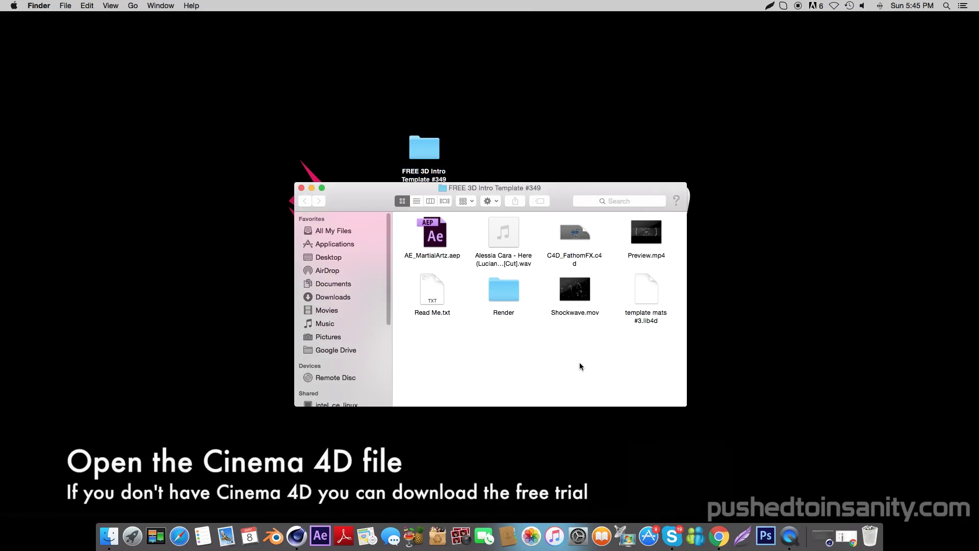
pyautogui.click(575, 237)
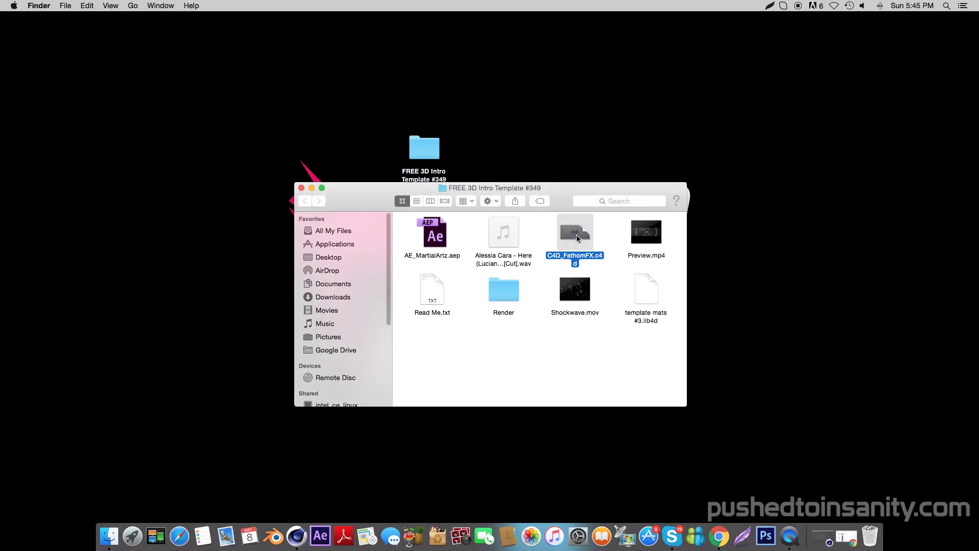
pyautogui.doubleClick(576, 236)
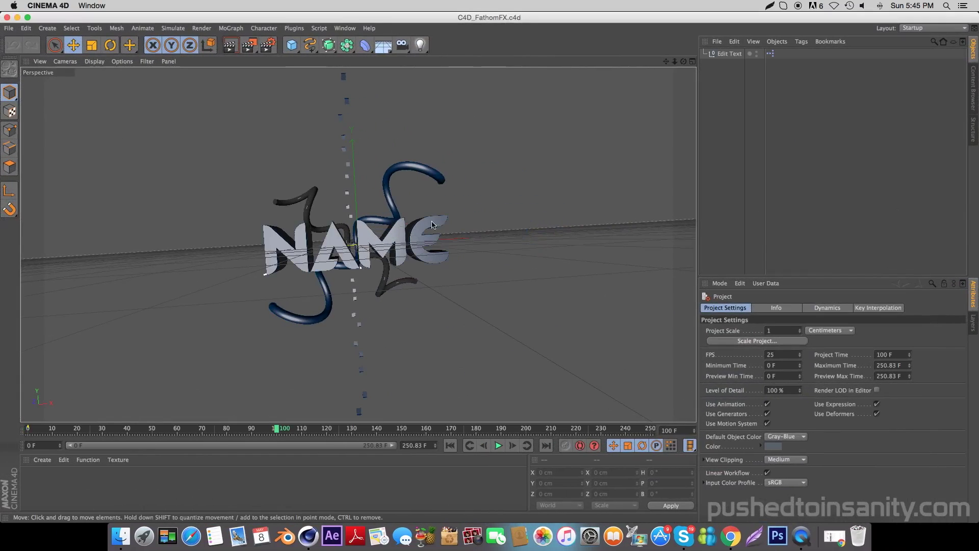
pyautogui.moveTo(32, 430); pyautogui.dragTo(655, 431)
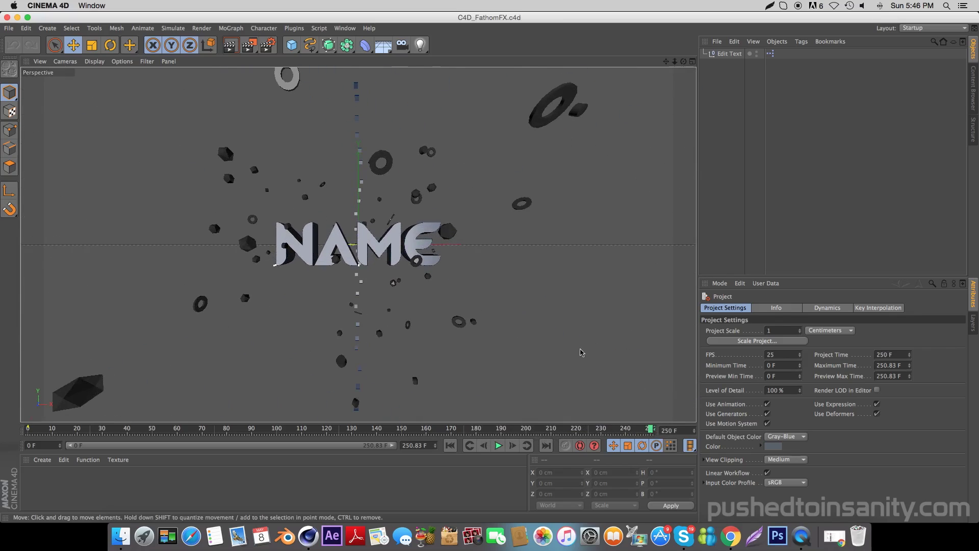
pyautogui.click(244, 51)
pyautogui.click(256, 179)
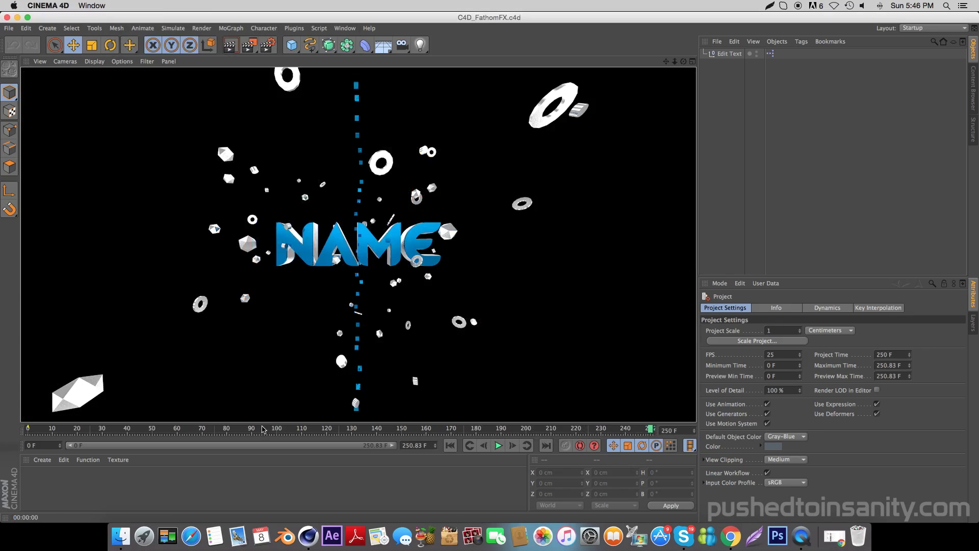
pyautogui.moveTo(263, 430)
pyautogui.mouseDown()
pyautogui.moveTo(170, 428)
pyautogui.moveTo(190, 429)
pyautogui.mouseUp()
pyautogui.click(230, 46)
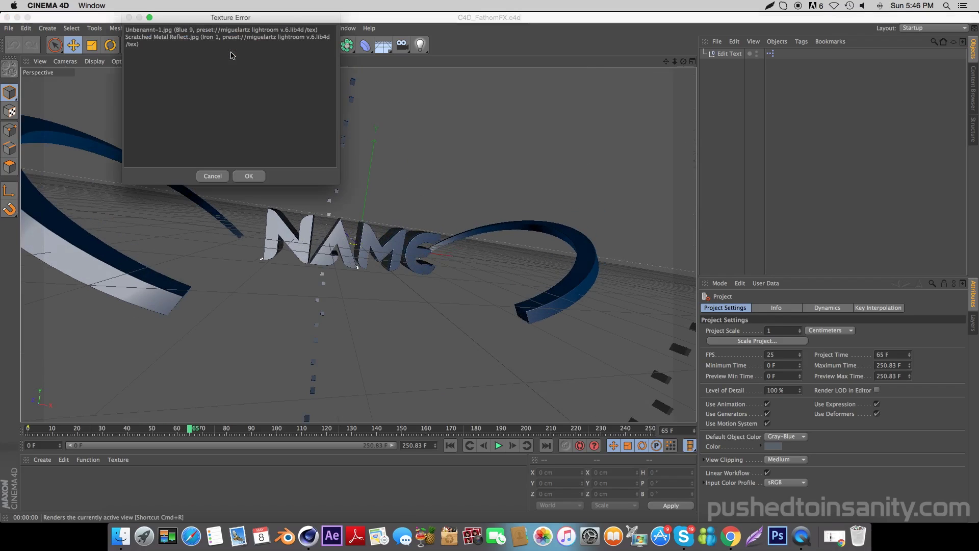
pyautogui.click(250, 176)
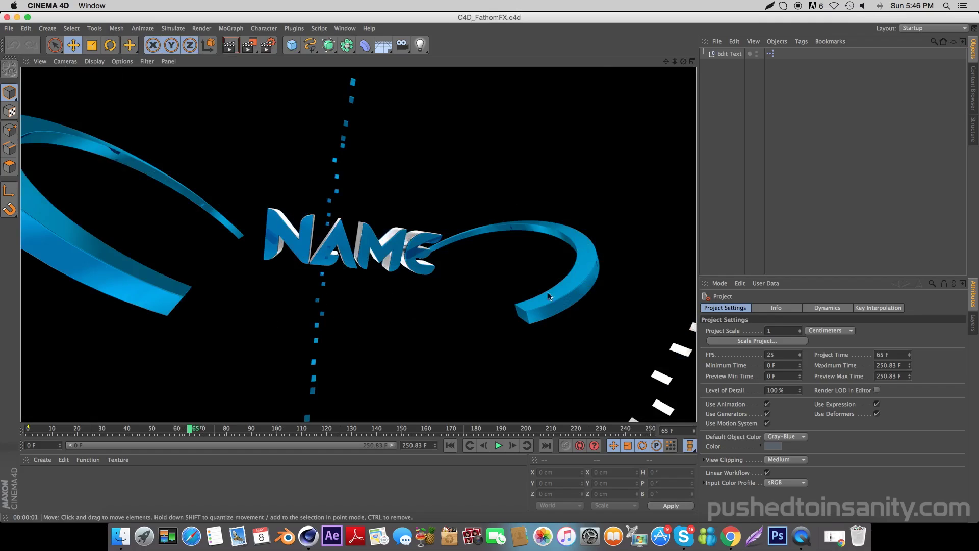
pyautogui.click(736, 172)
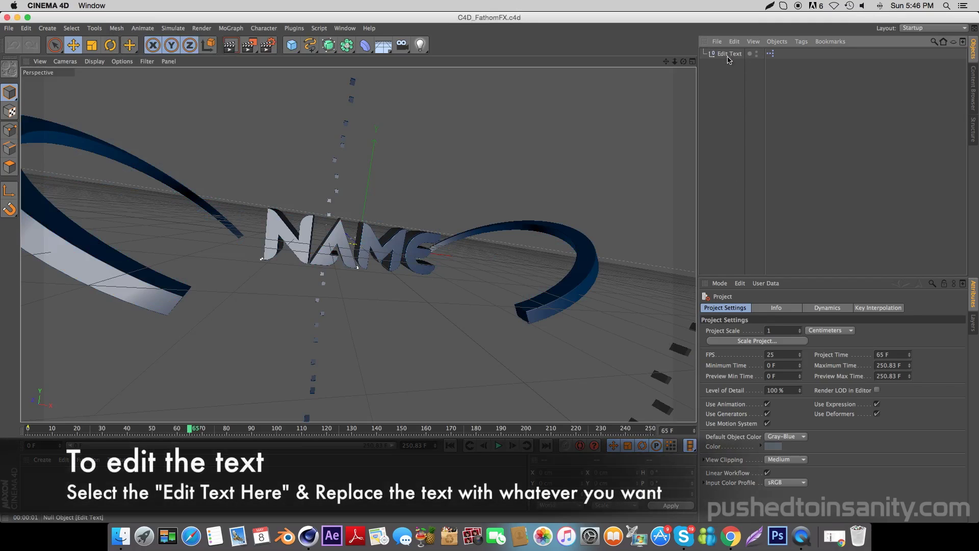
# Step: Replace the Edit Text title NAME with SUBSCRIBE and scrub the animation to preview it
pyautogui.click(730, 54)
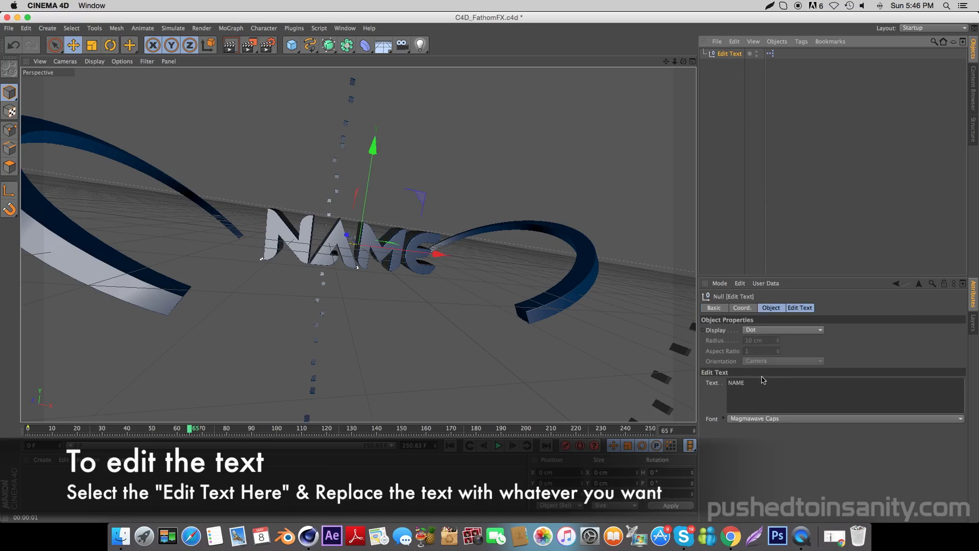
pyautogui.moveTo(762, 392); pyautogui.dragTo(714, 374)
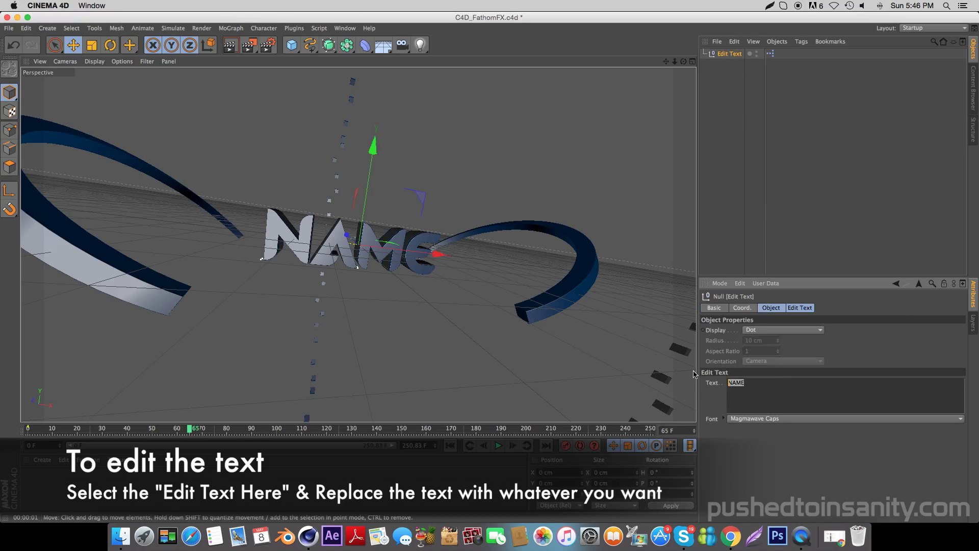
pyautogui.write('INSANITY')
pyautogui.press('Tab')
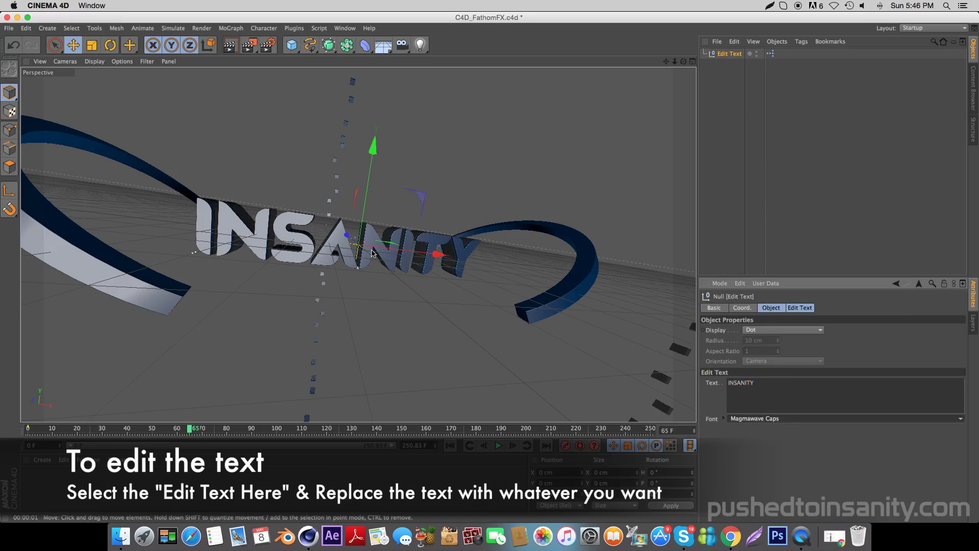
pyautogui.moveTo(764, 386); pyautogui.dragTo(728, 382)
pyautogui.write('SUBSCRIBE')
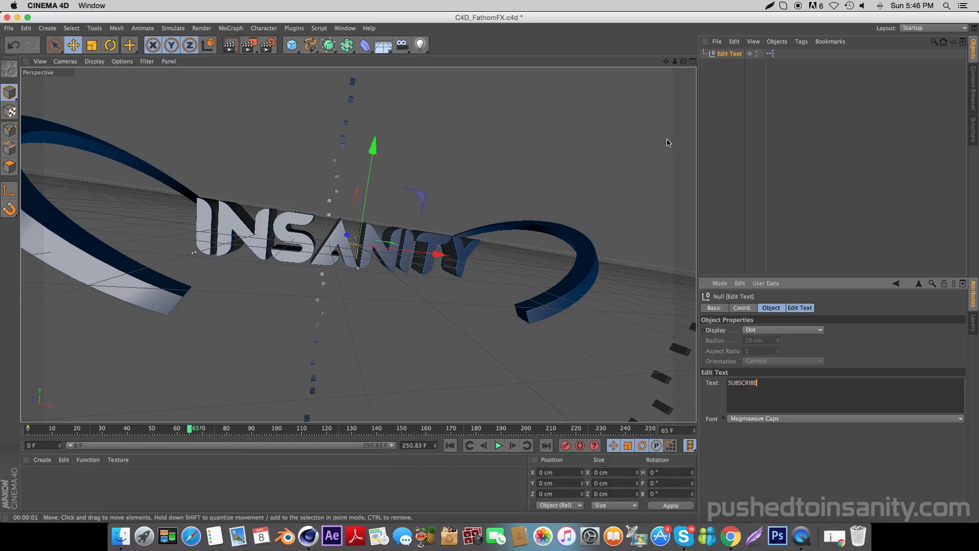
pyautogui.press('Tab')
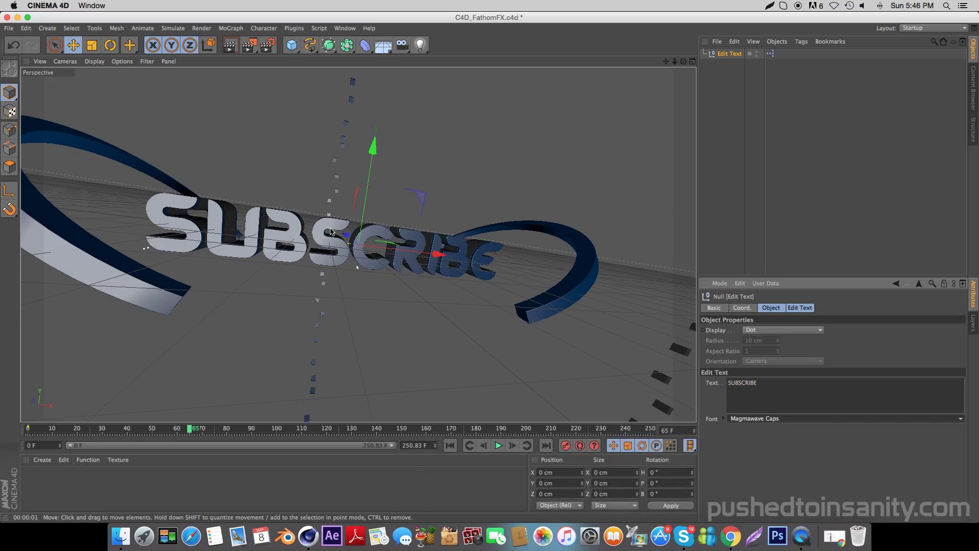
pyautogui.moveTo(204, 436)
pyautogui.mouseDown()
pyautogui.moveTo(573, 441)
pyautogui.moveTo(290, 409)
pyautogui.moveTo(59, 405)
pyautogui.moveTo(263, 411)
pyautogui.mouseUp()
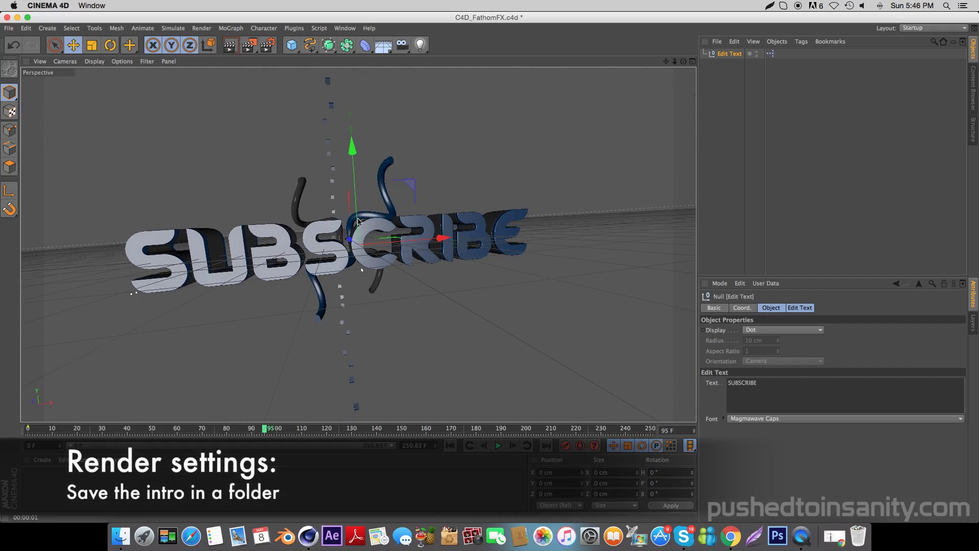
# Step: Save rendered frames as 'intro' in a new Desktop folder named render, then render to Picture Viewer
pyautogui.click(273, 46)
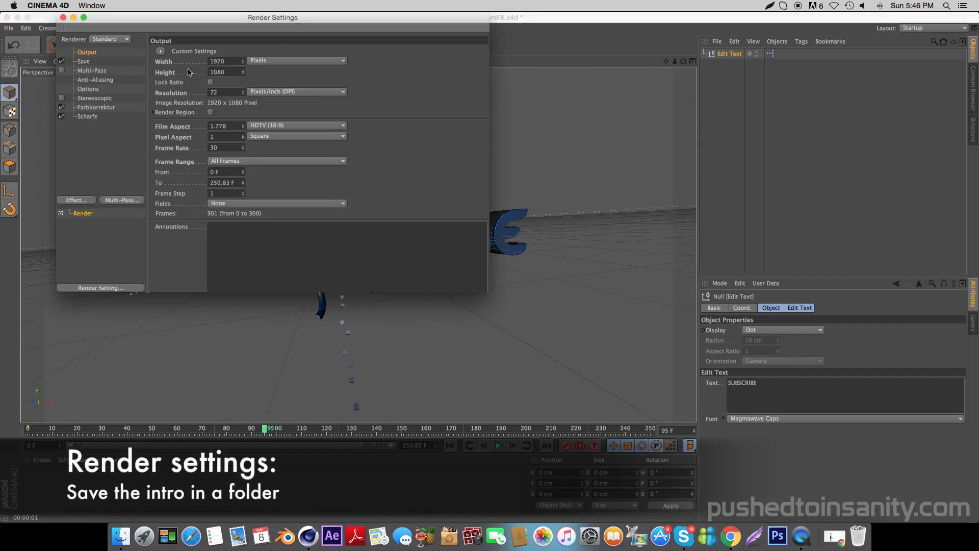
pyautogui.click(84, 62)
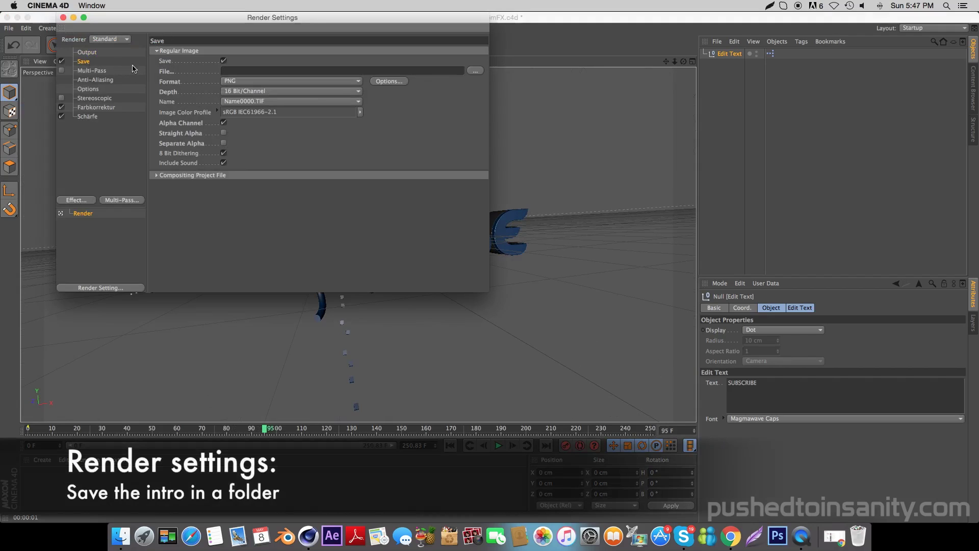
pyautogui.click(476, 71)
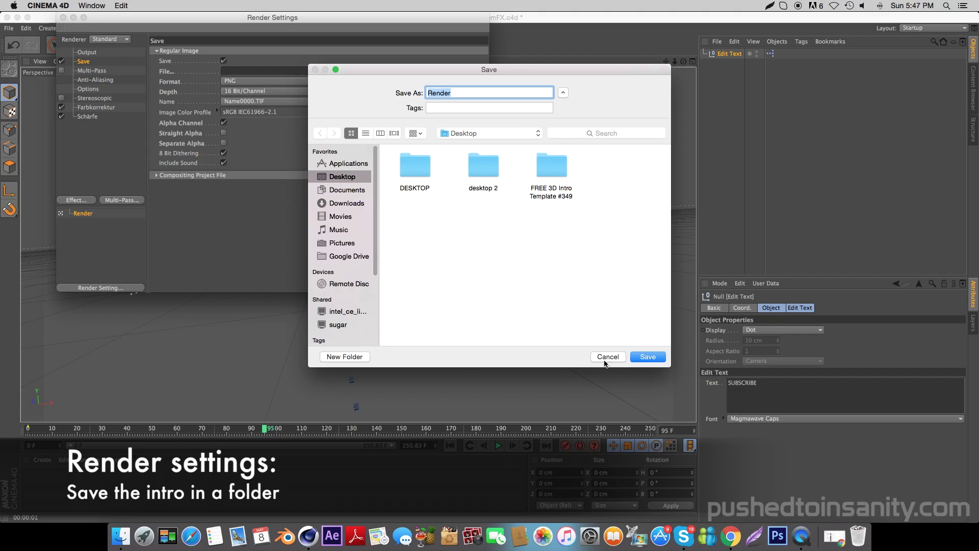
pyautogui.click(347, 357)
pyautogui.write('render')
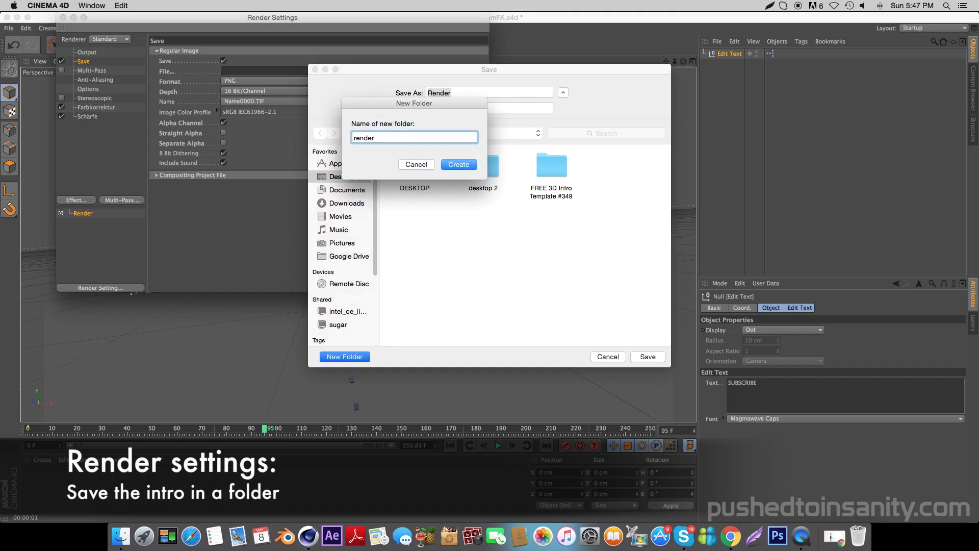
pyautogui.press('Return')
pyautogui.write('ro')
pyautogui.press('Return')
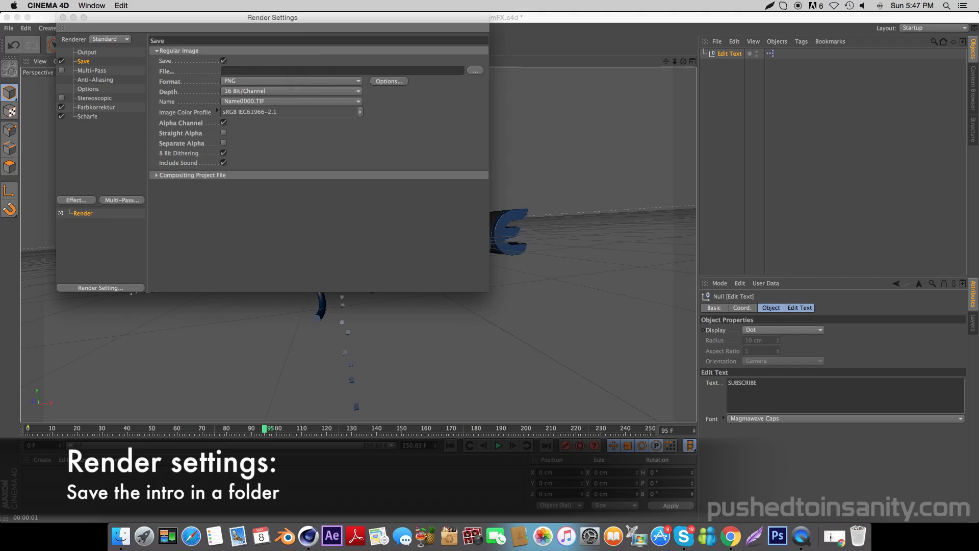
pyautogui.click(63, 17)
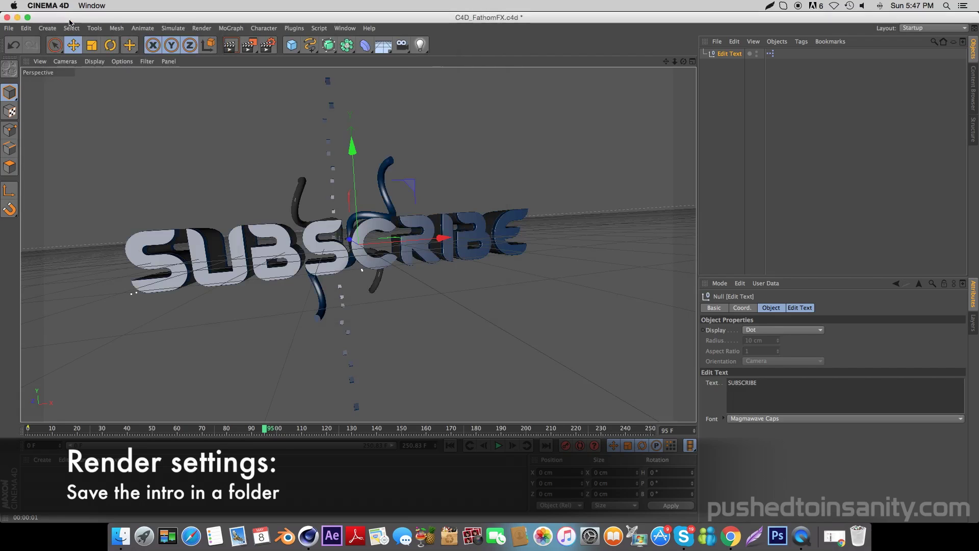
pyautogui.click(250, 46)
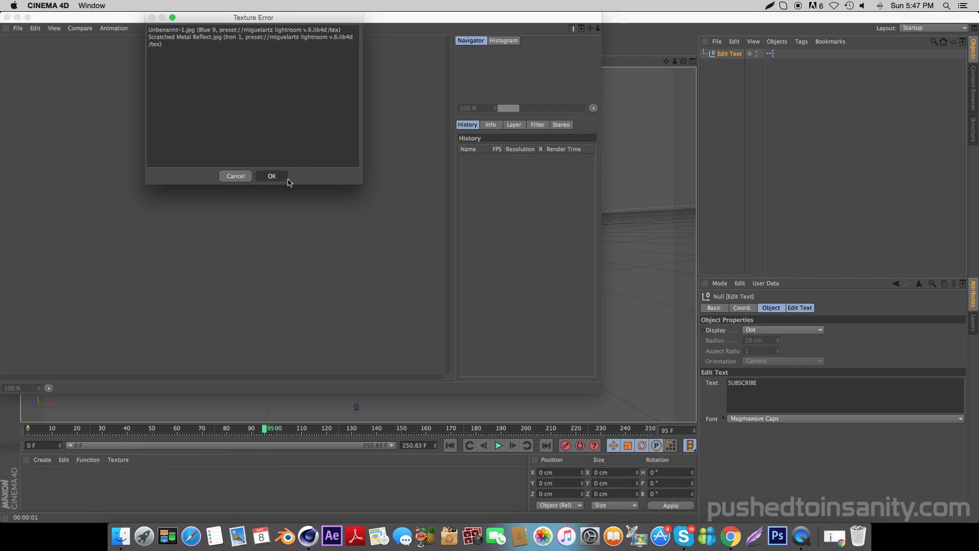
# Step: Dismiss the missing-texture warning to keep rendering, then open AE_MartialArtz.aep in After Effects
pyautogui.click(287, 178)
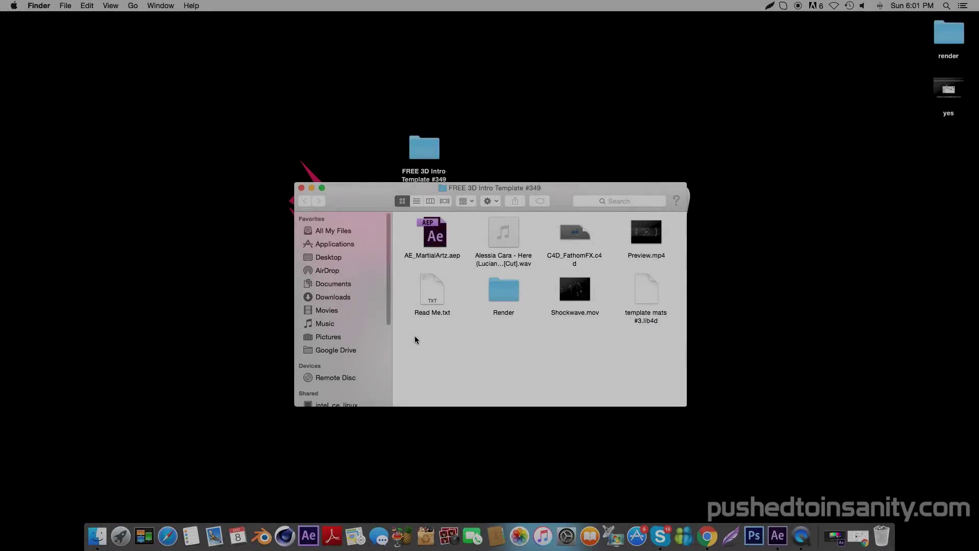
pyautogui.click(436, 241)
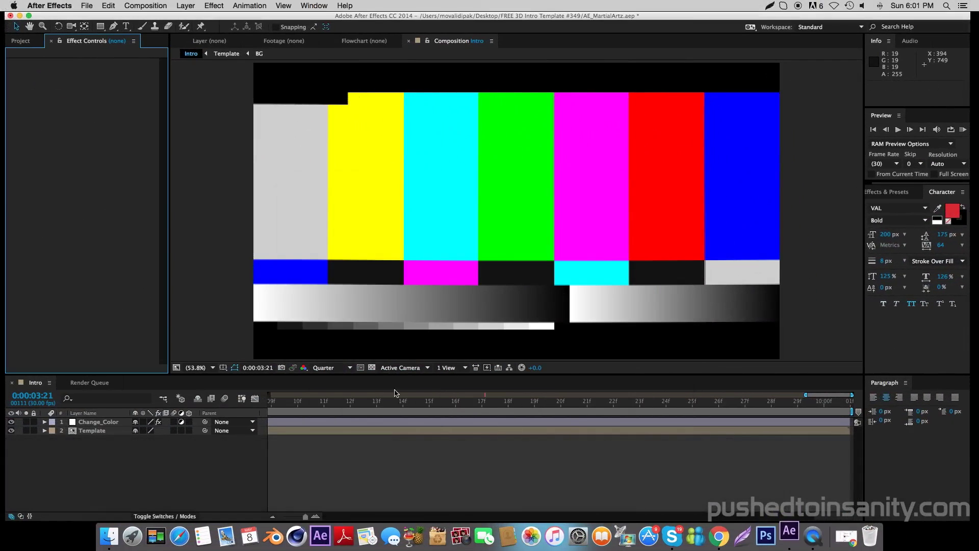
# Step: Replace the missing Song footage with the WAV song from the template folder
pyautogui.click(20, 41)
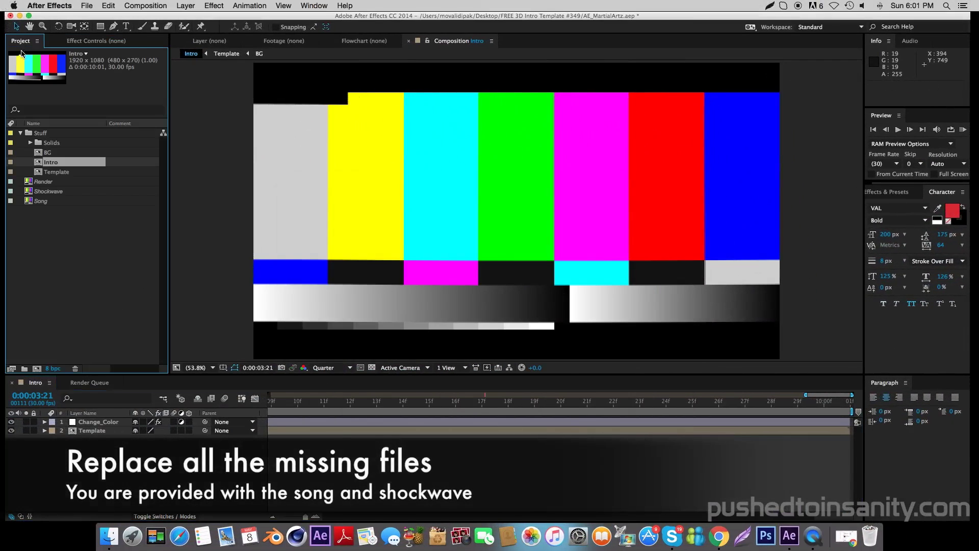
pyautogui.moveTo(51, 216); pyautogui.dragTo(50, 182)
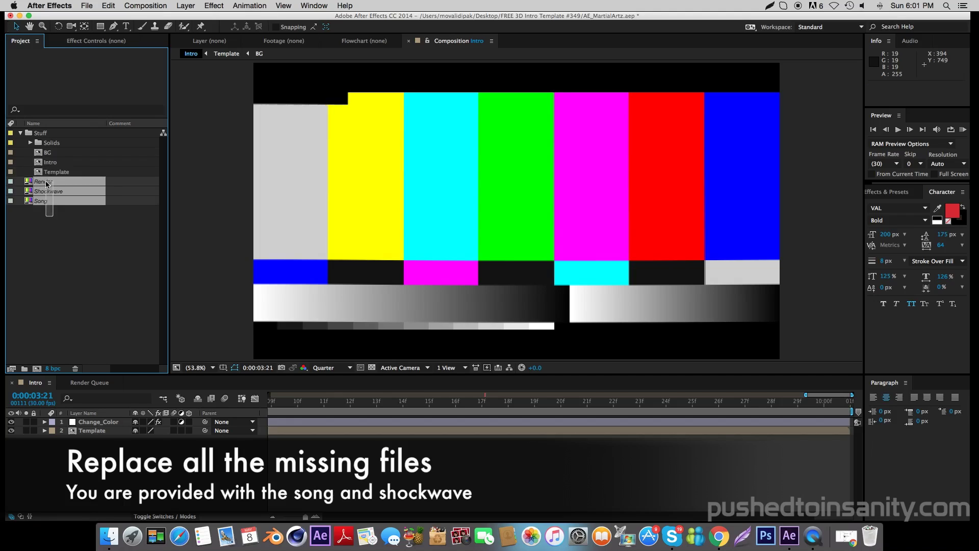
pyautogui.click(56, 224)
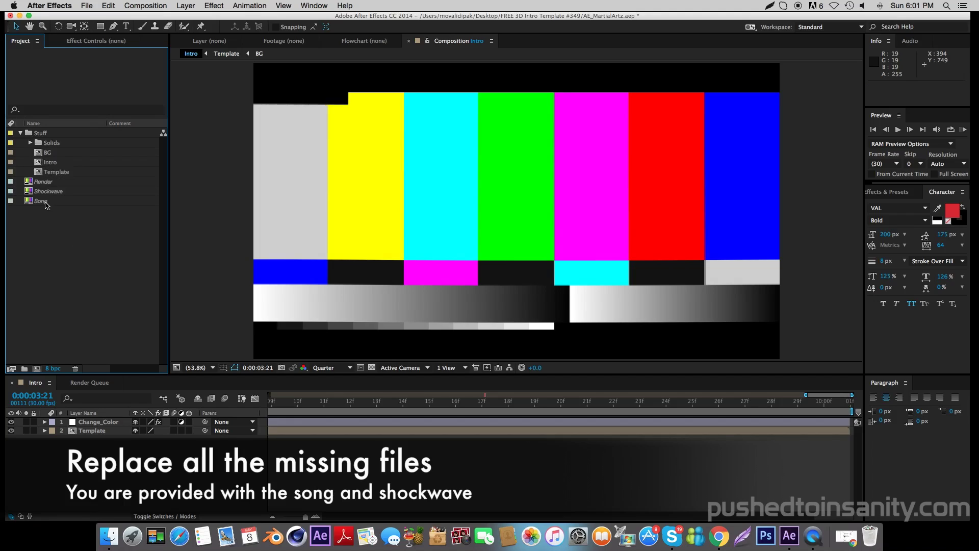
pyautogui.rightClick(45, 203)
pyautogui.moveTo(84, 277)
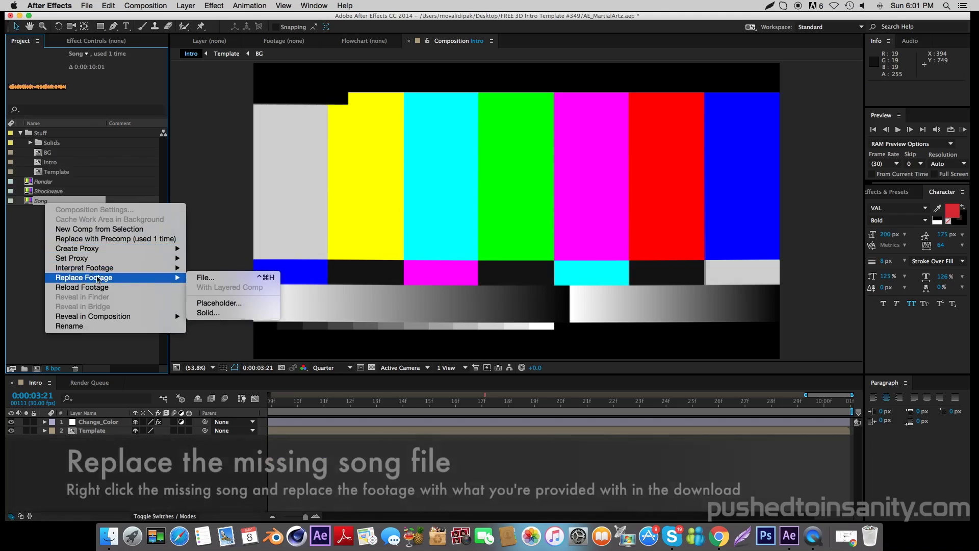
pyautogui.click(201, 278)
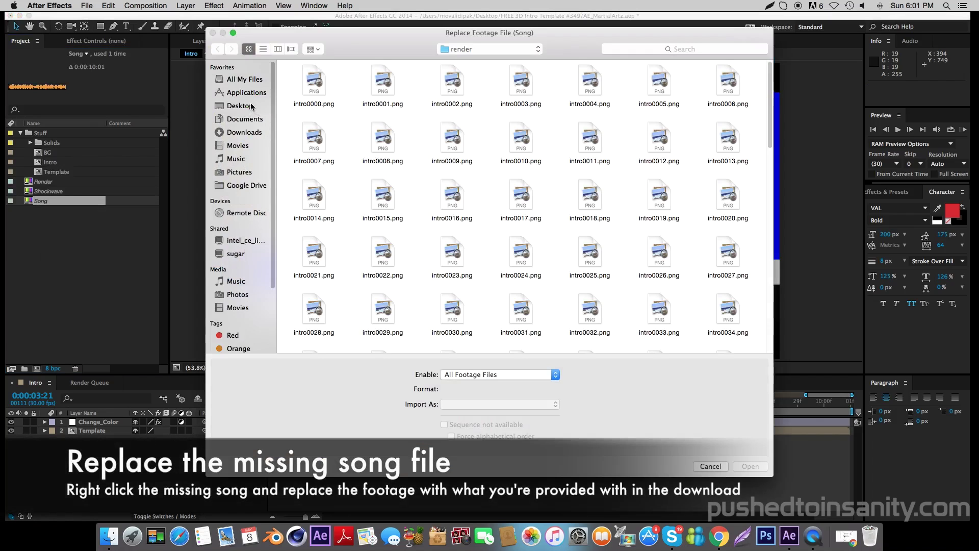
pyautogui.click(240, 106)
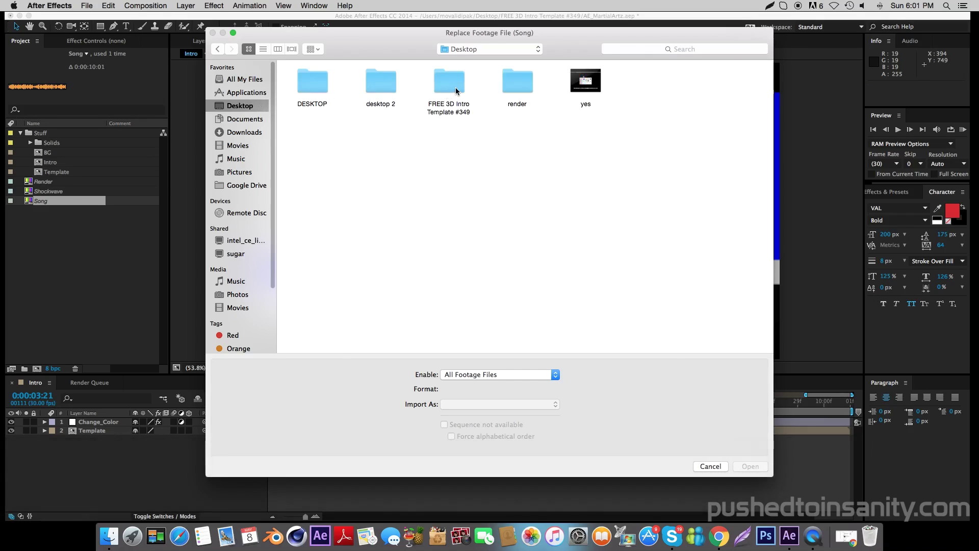
pyautogui.doubleClick(455, 95)
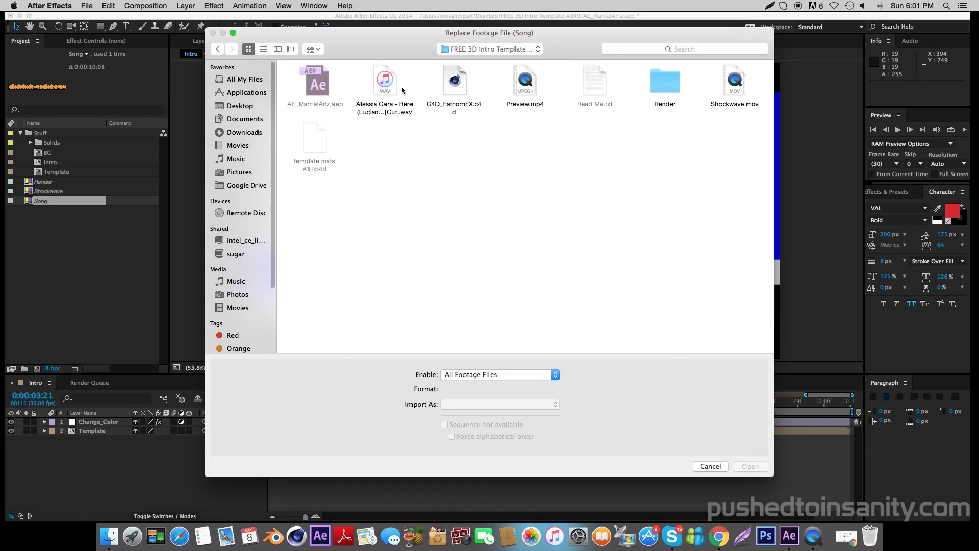
pyautogui.click(393, 90)
pyautogui.click(747, 466)
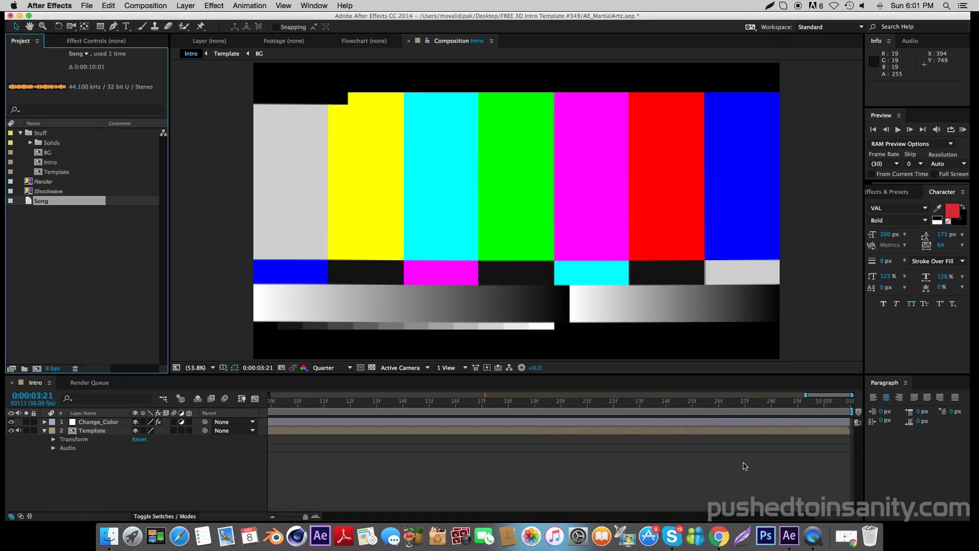
# Step: Replace the missing Shockwave footage with Shockwave.mov from the template folder
pyautogui.click(63, 195)
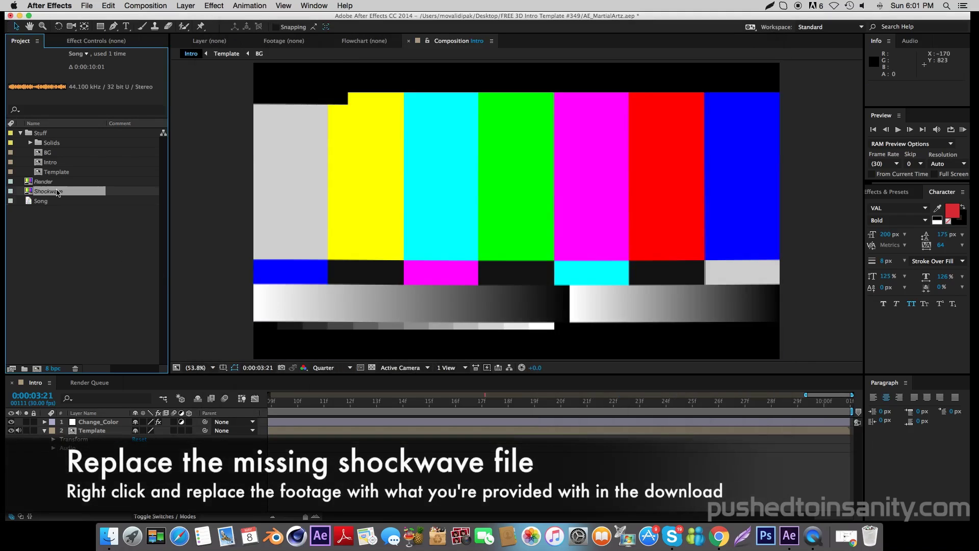
pyautogui.rightClick(58, 194)
pyautogui.moveTo(97, 268)
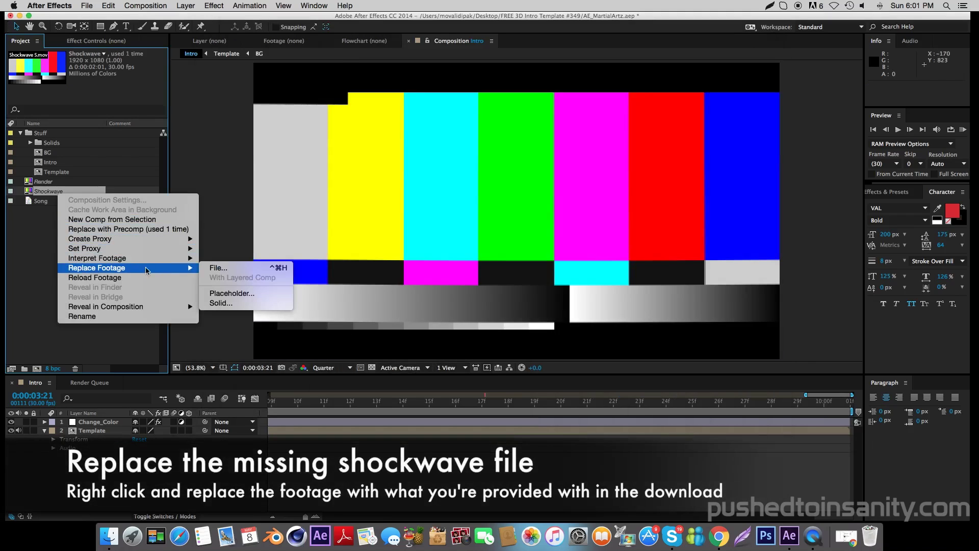
pyautogui.click(246, 268)
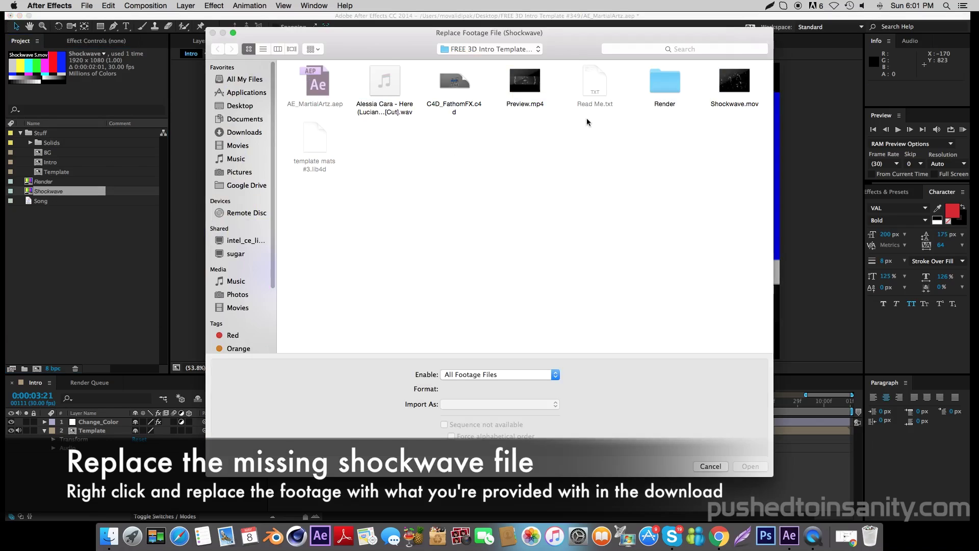
pyautogui.click(746, 93)
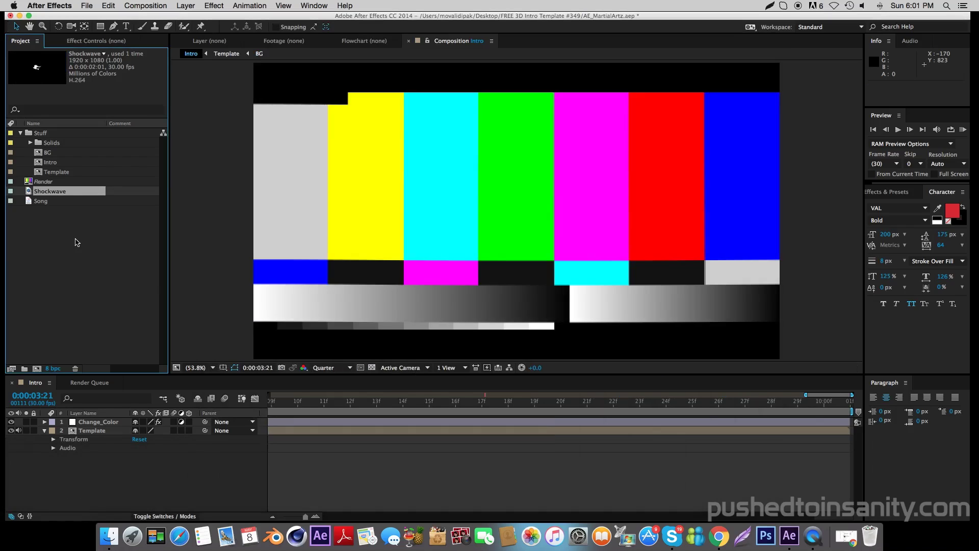
# Step: Relink the Render footage to the intro PNG sequence starting at intro0000.png in the render folder
pyautogui.click(51, 184)
pyautogui.rightClick(52, 182)
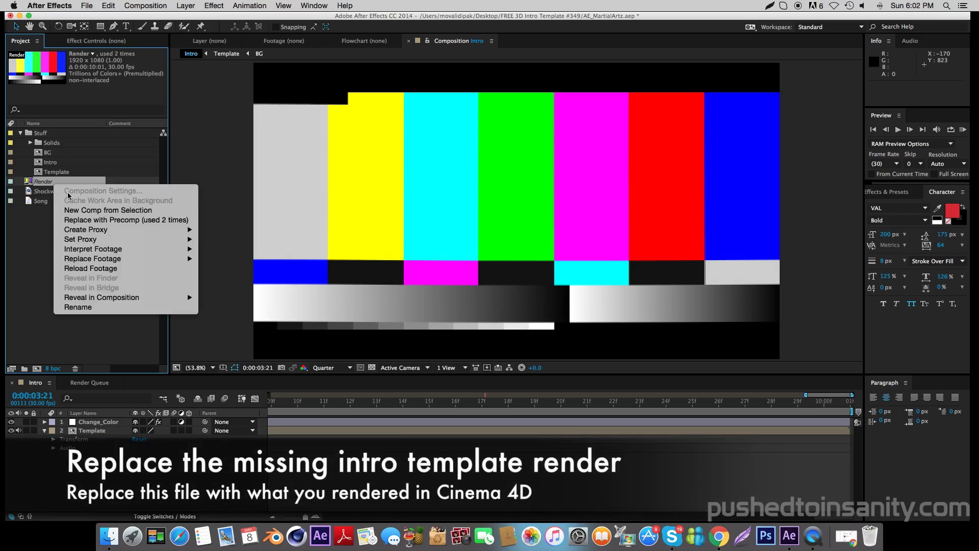
pyautogui.click(284, 267)
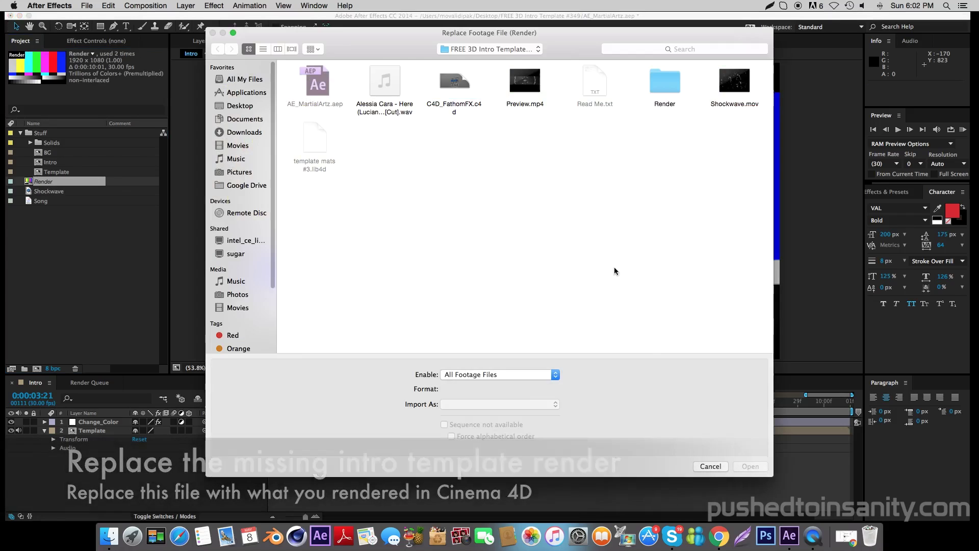
pyautogui.doubleClick(512, 86)
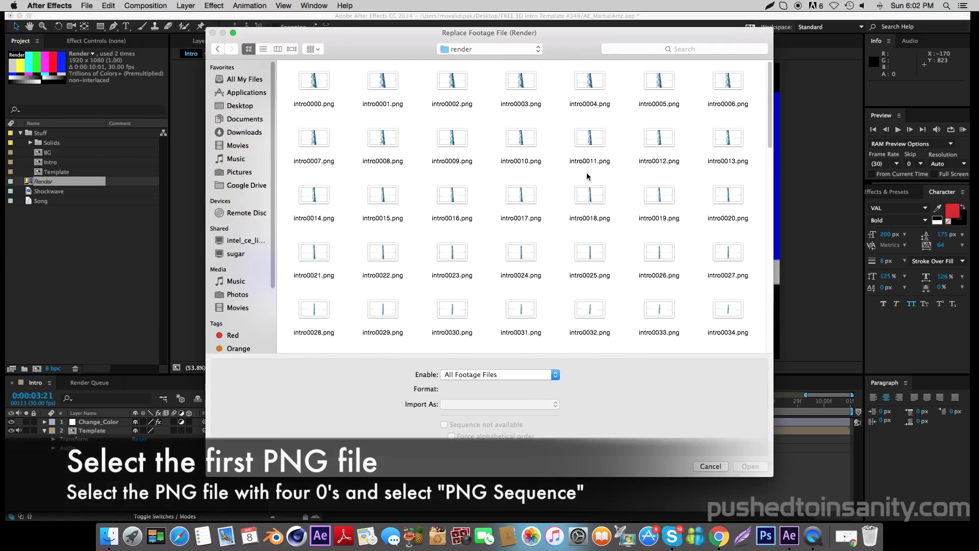
pyautogui.moveTo(754, 315); pyautogui.dragTo(275, 69)
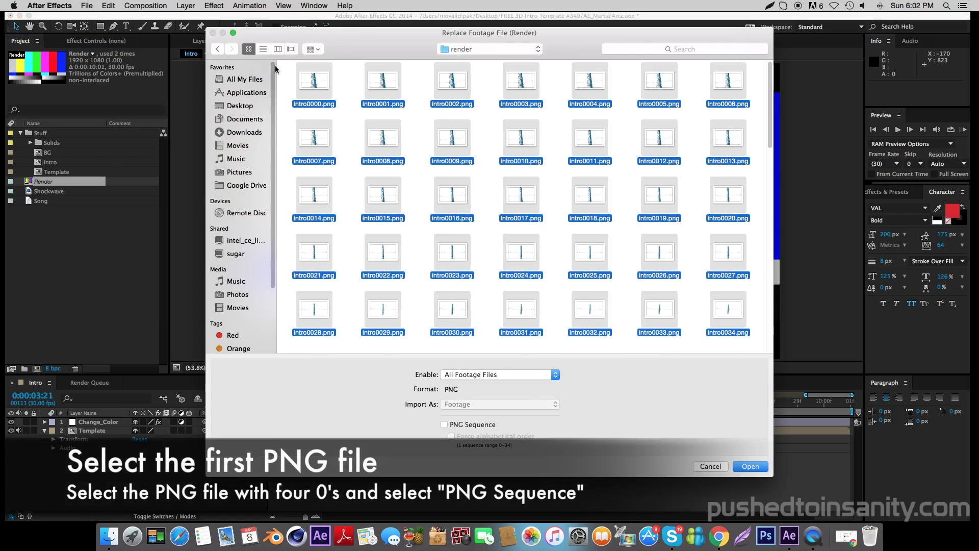
pyautogui.click(292, 85)
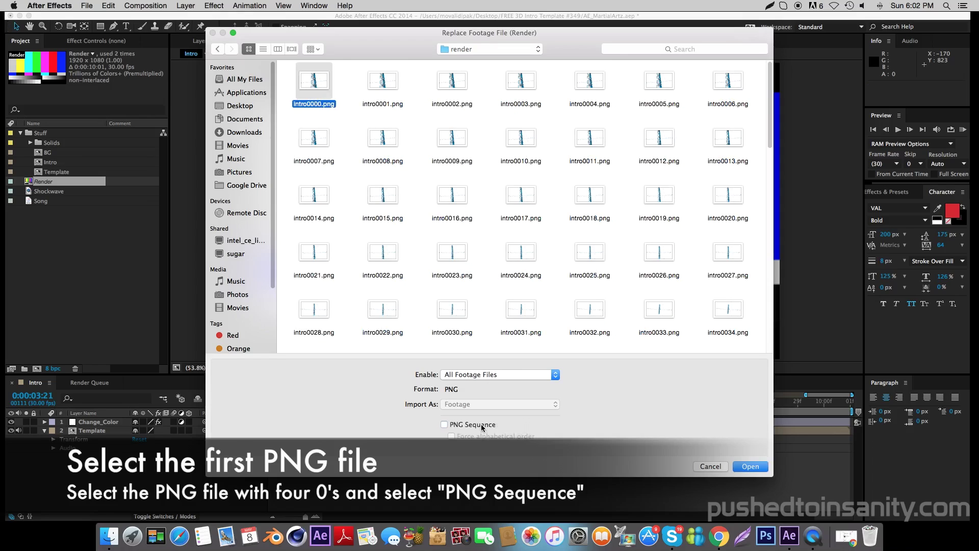
pyautogui.click(751, 467)
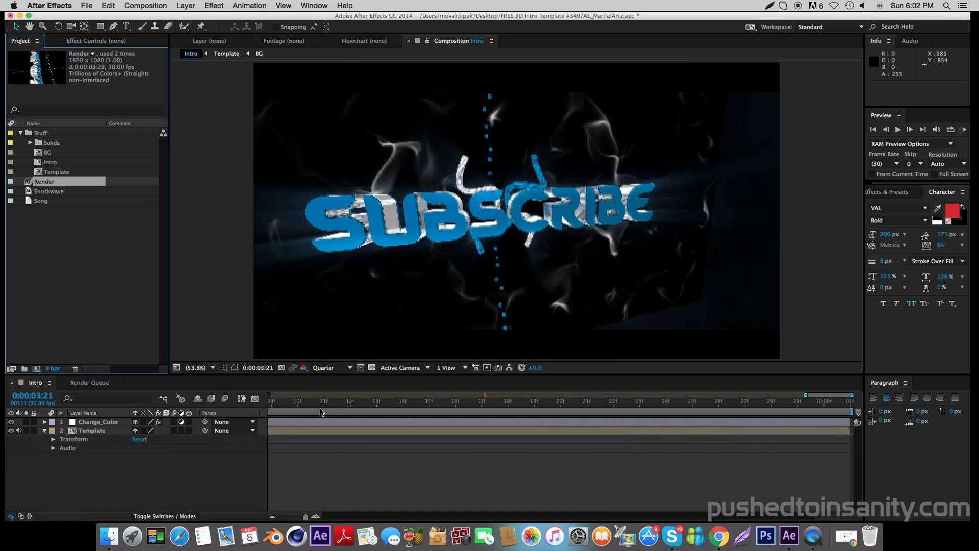
pyautogui.moveTo(799, 396)
pyautogui.mouseDown()
pyautogui.moveTo(270, 395)
pyautogui.moveTo(465, 410)
pyautogui.moveTo(355, 407)
pyautogui.mouseUp()
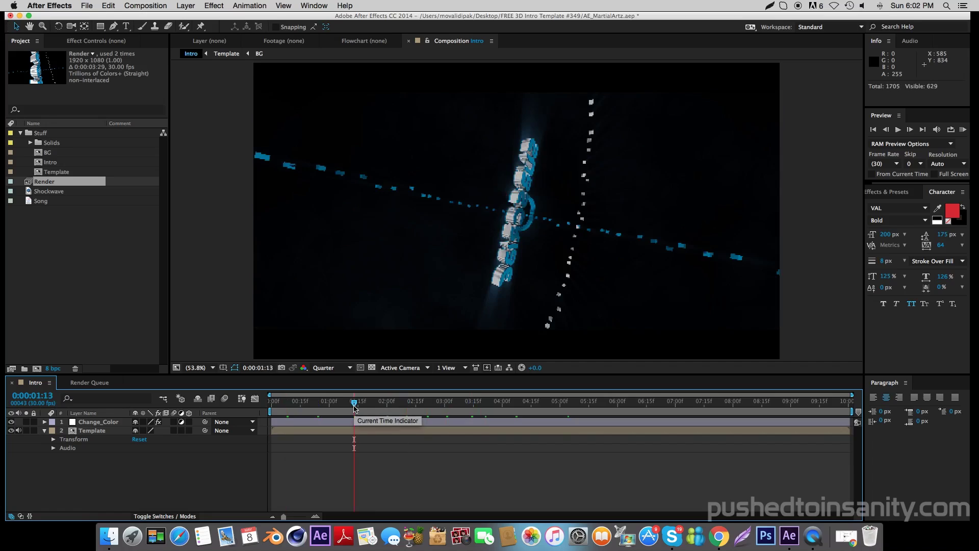
# Step: Add the Intro composition to the Render Queue from the Composition menu and start rendering
pyautogui.click(330, 406)
pyautogui.click(144, 6)
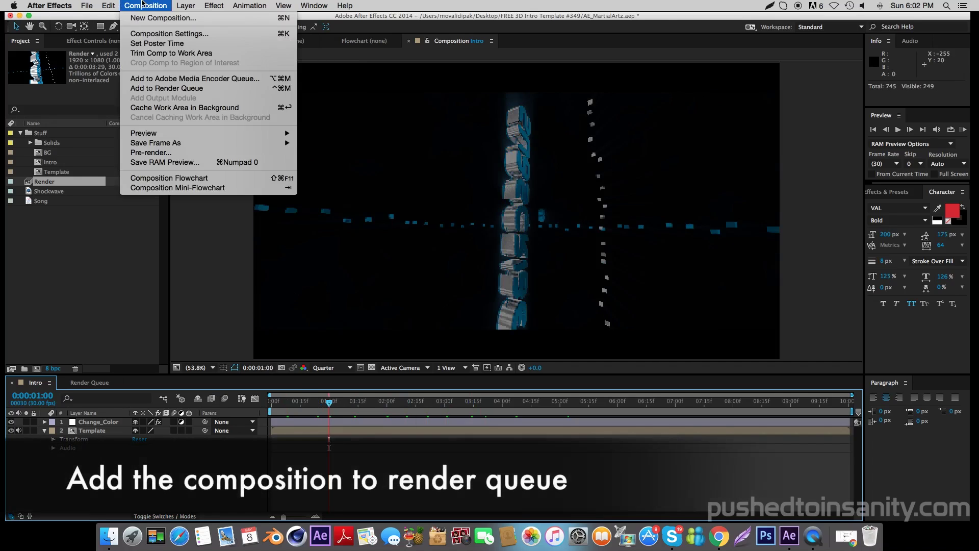
pyautogui.click(170, 89)
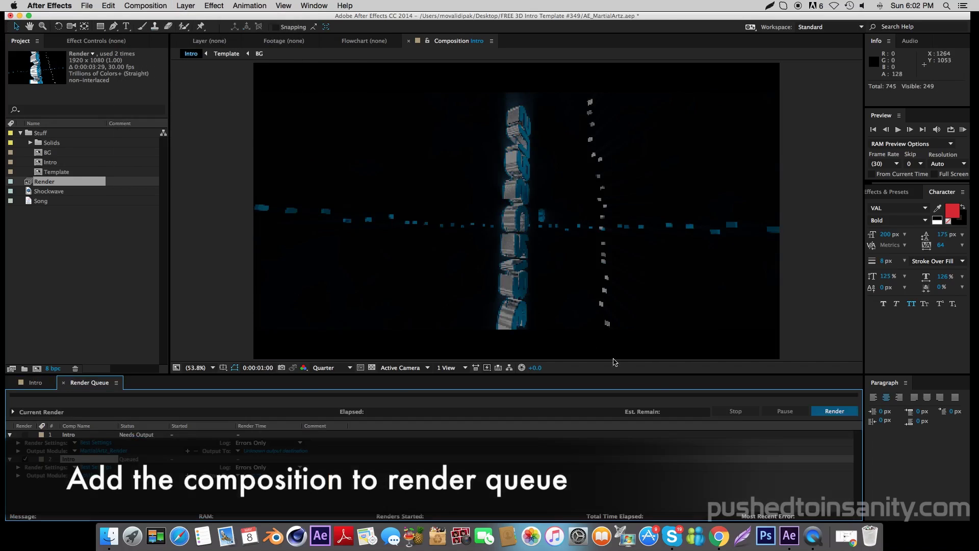
pyautogui.click(829, 408)
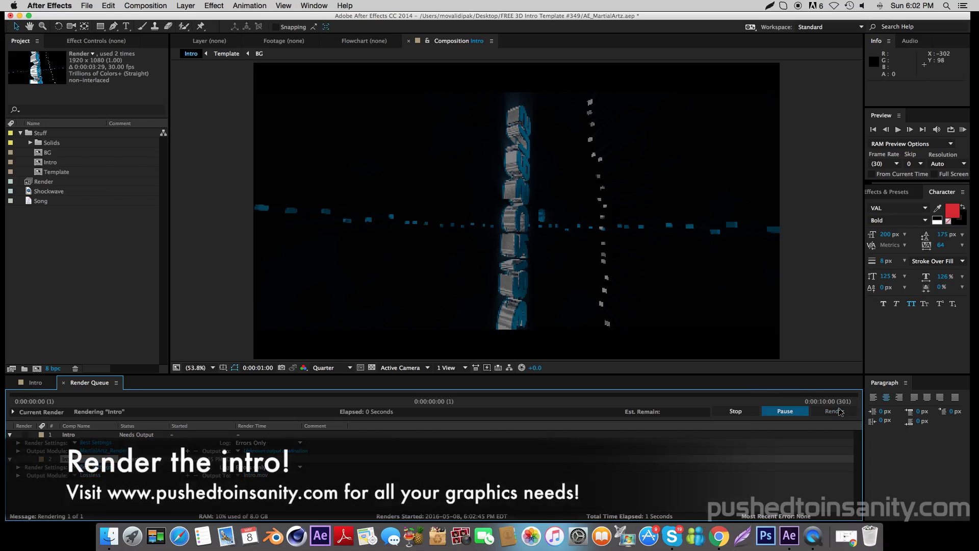